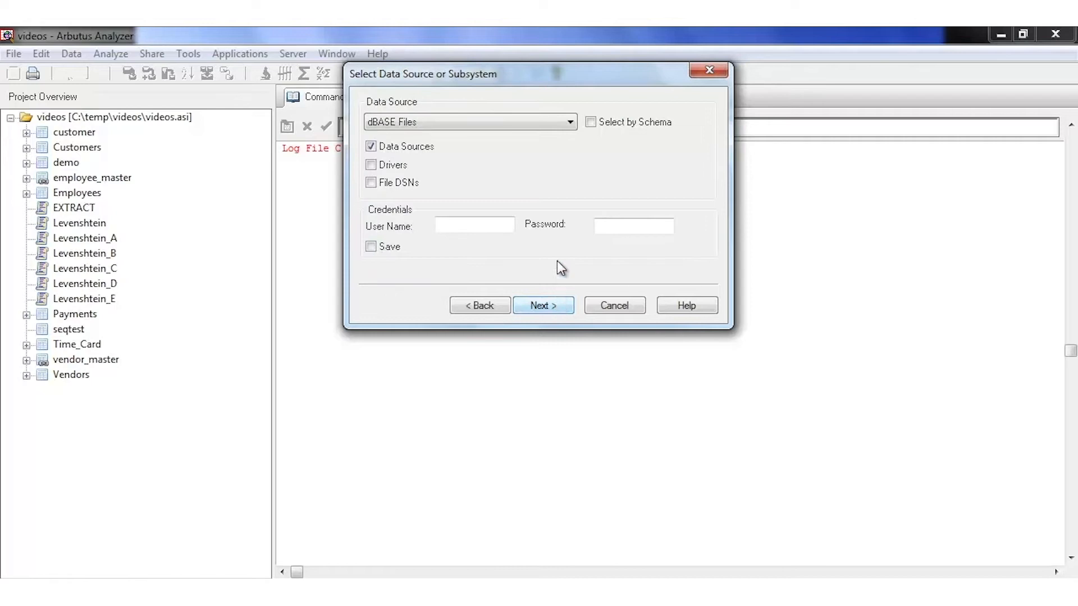
Choose SQL Server as the ODBC data source with its saved credentials and continue to table selection
left_click(570, 122)
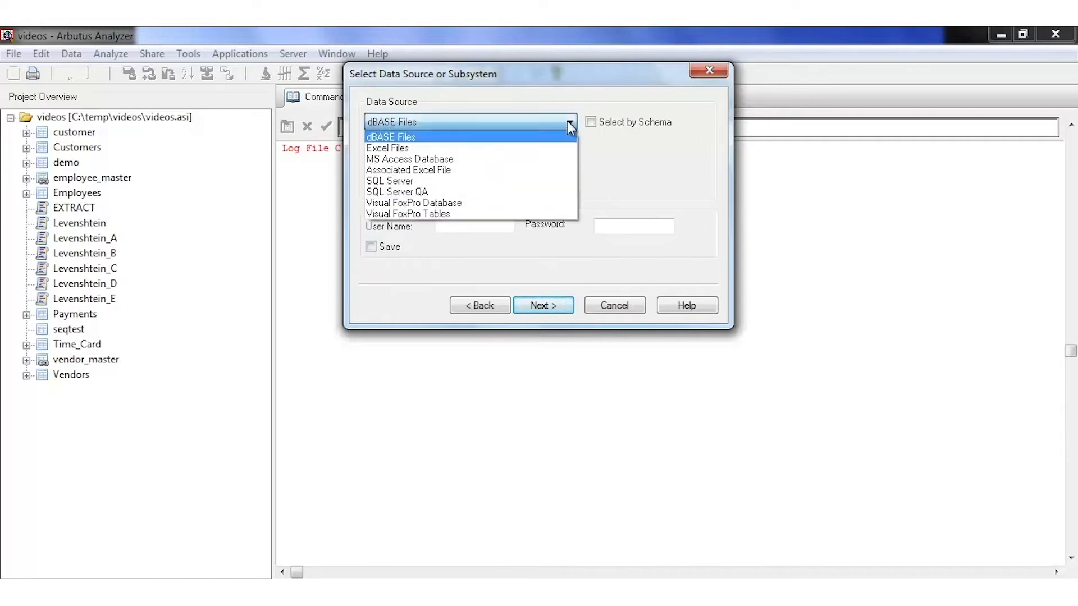
left_click(420, 180)
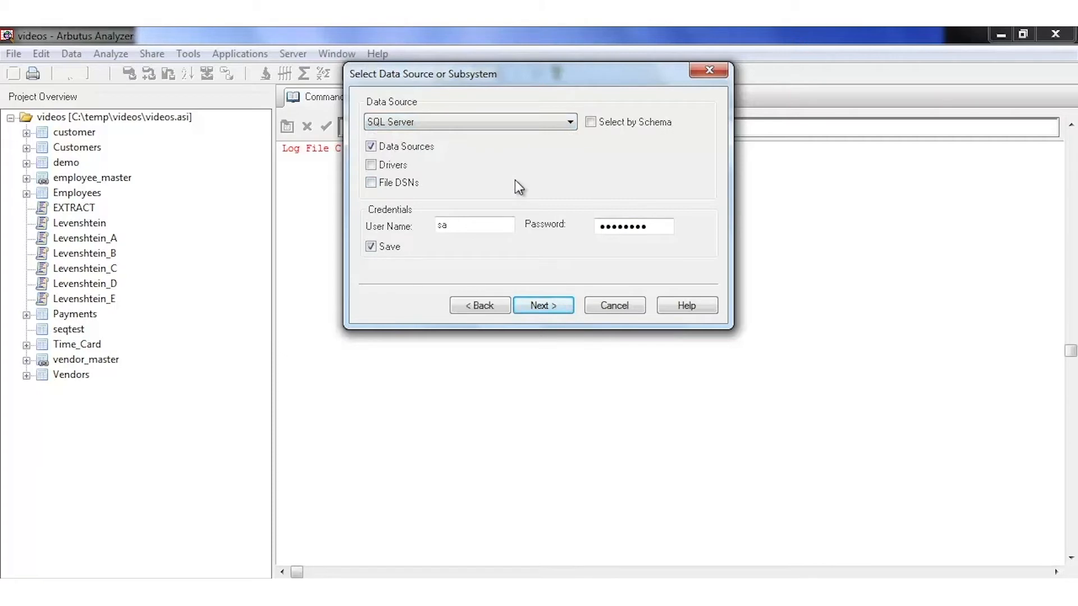
left_click(557, 303)
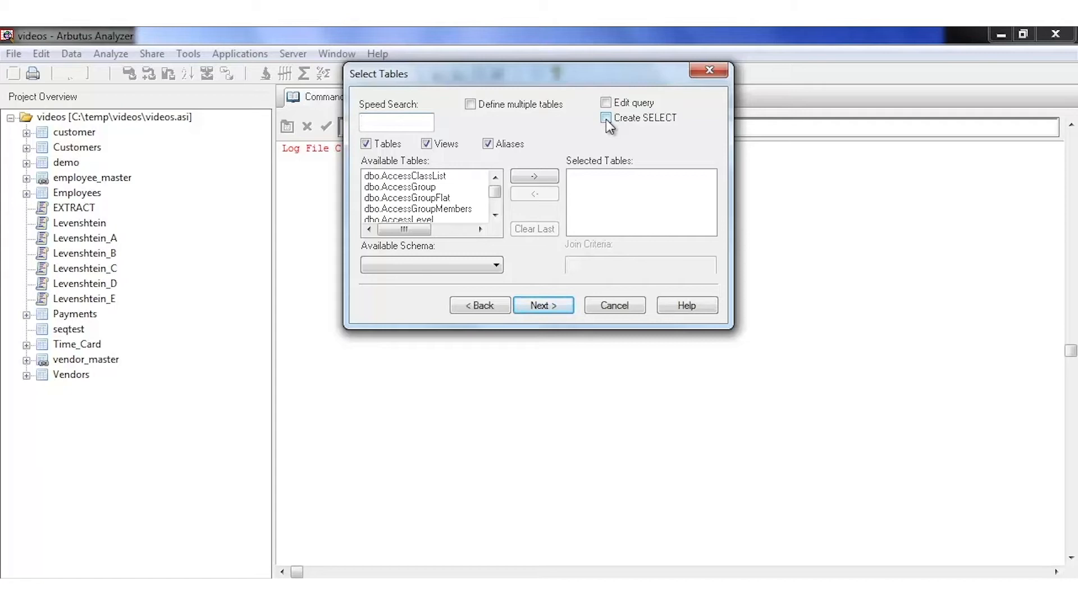
Create a custom SELECT from the copied query, returning Customers.CompanyName and Orders.OrderID with Orders left-joined on CustomerID and ordered by Customers.CompanyName
left_click(605, 118)
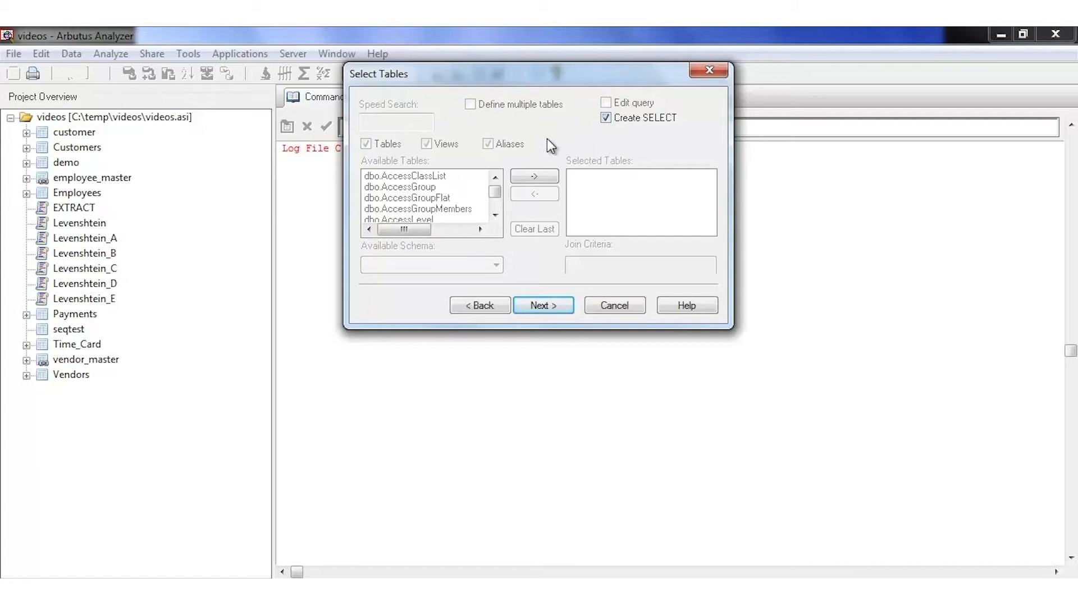
left_click(560, 308)
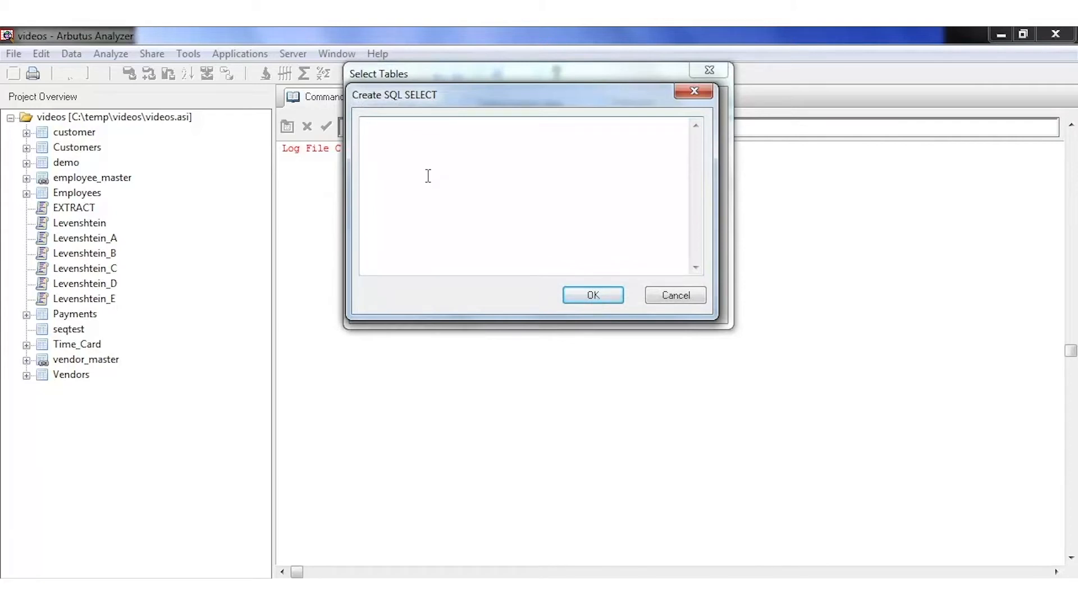
right_click(427, 176)
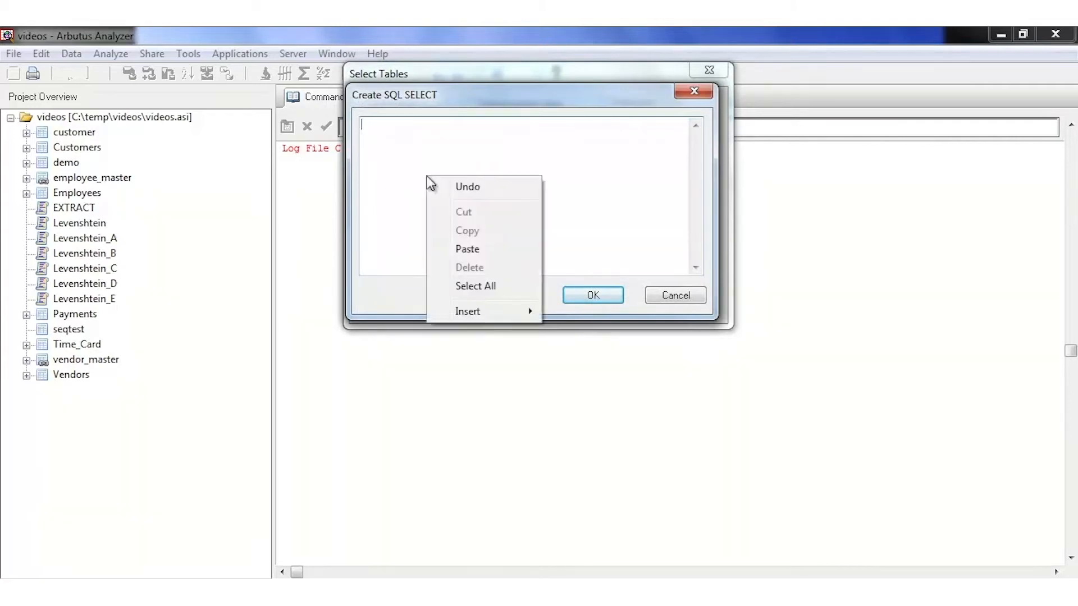
left_click(466, 249)
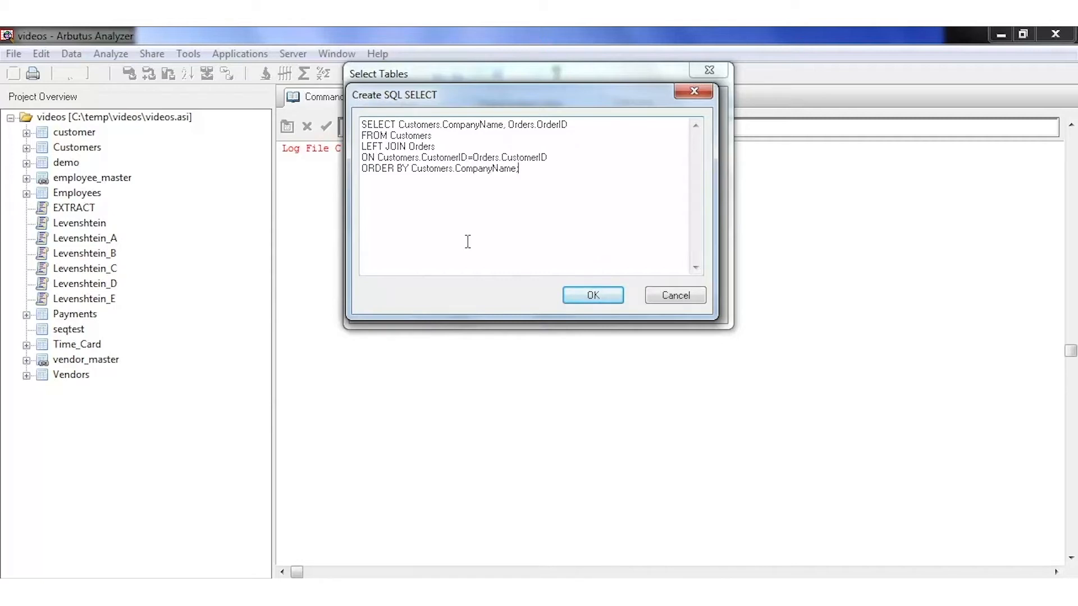
left_click(612, 298)
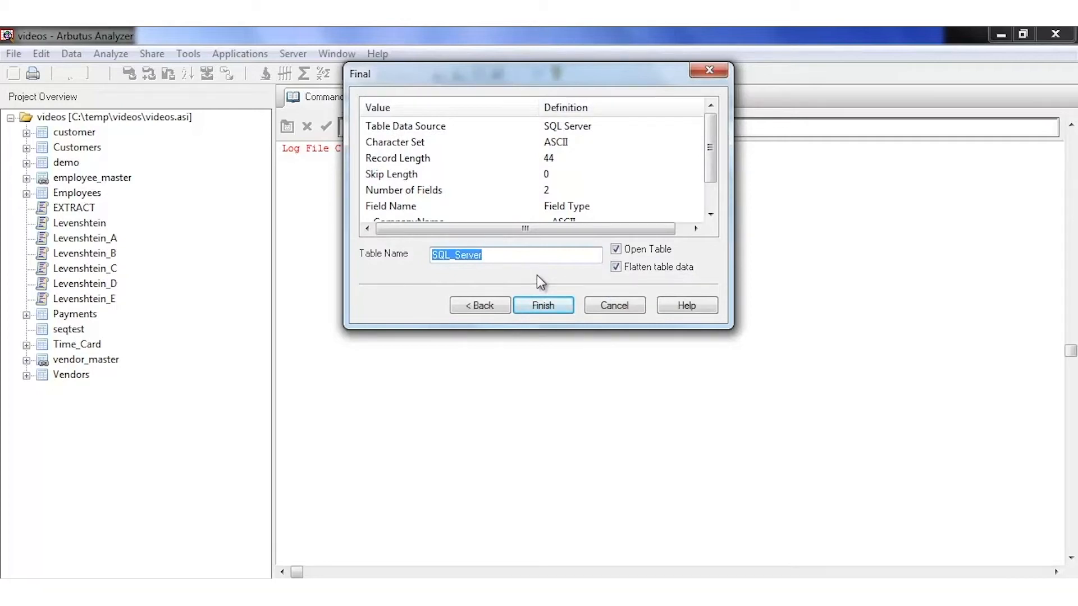
Name the table Left_Join_Customers_Orders_By_CustomerID and save its flattened data file under the same name in the videos folder
type("Left_Join_Customers_Orders_")
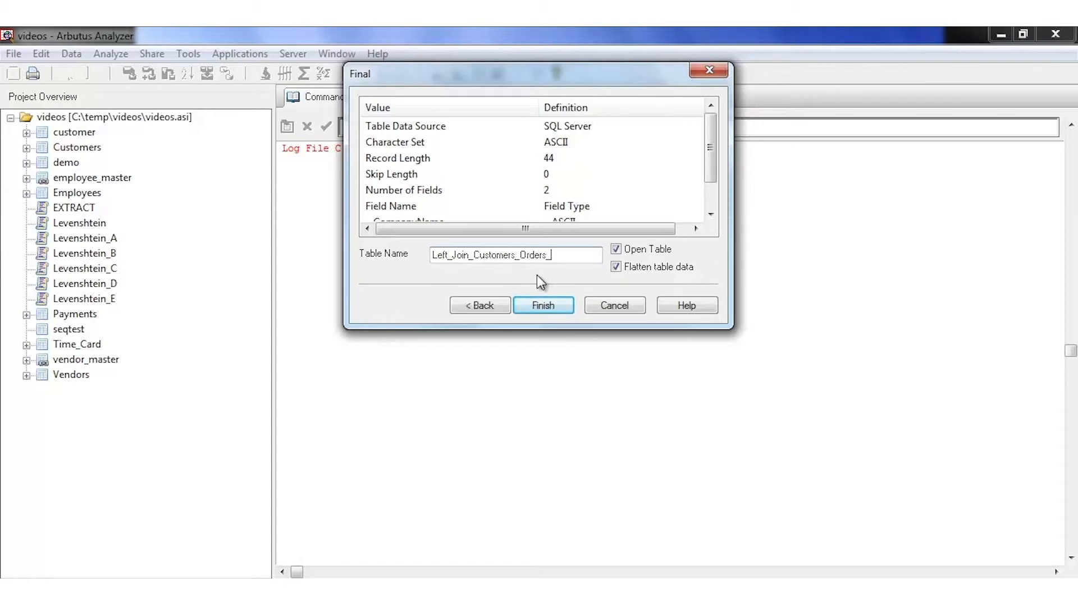
type("By_CustomerID")
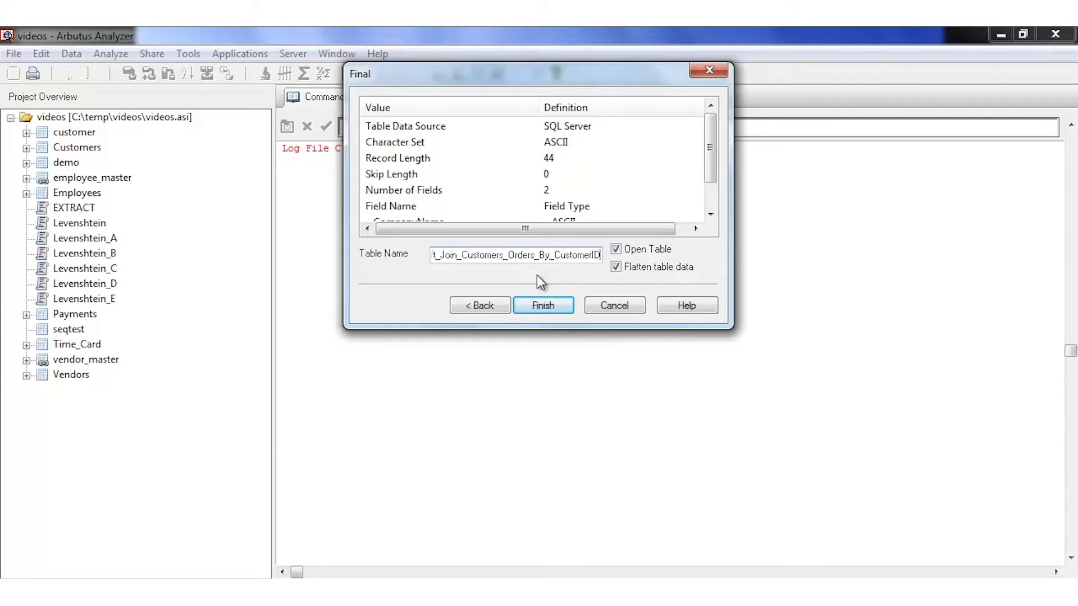
left_click(558, 306)
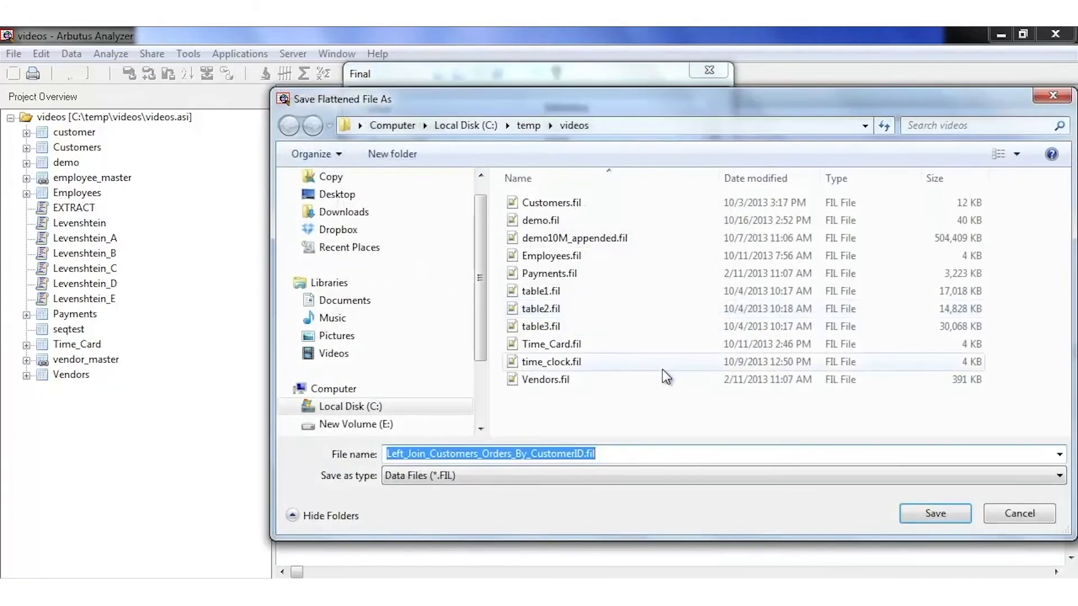
left_click(935, 512)
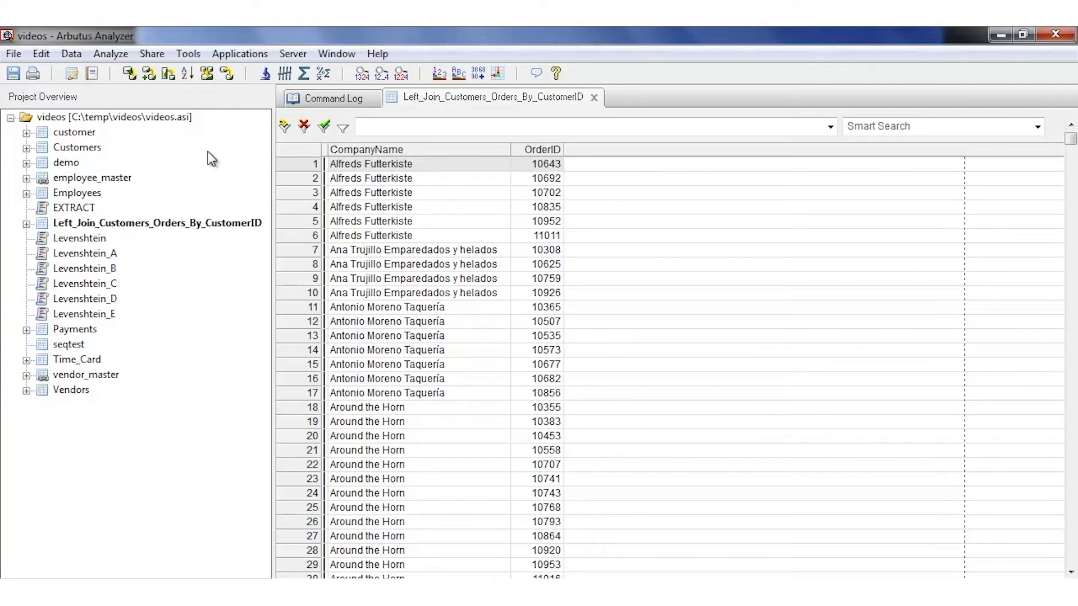
Start another new table in the videos project, using the local platform, ODBC and the SQL Server data source with its saved credentials
right_click(173, 121)
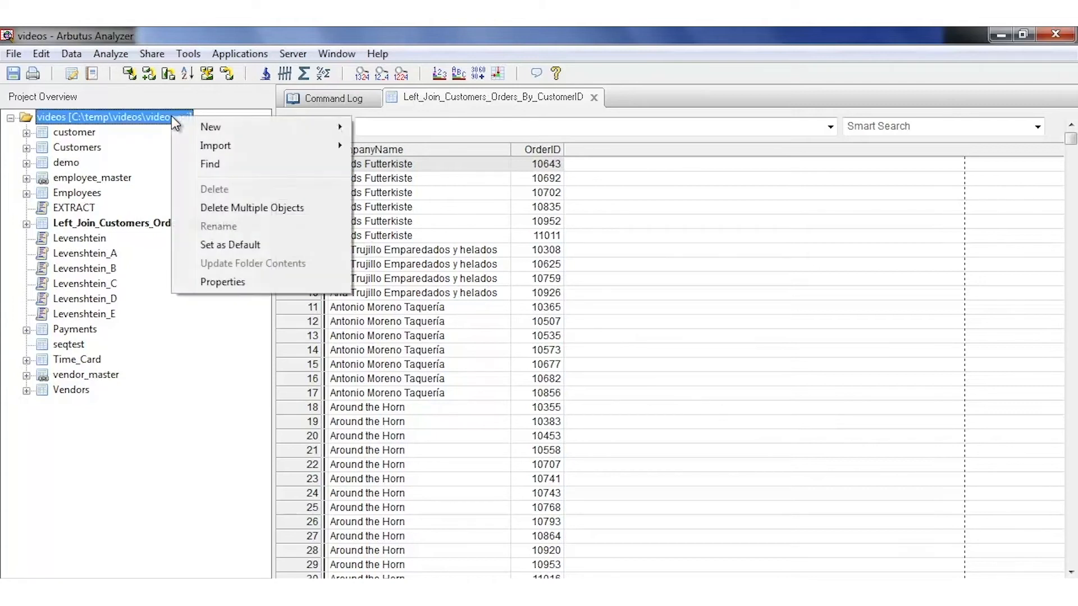
mouse_move(233, 130)
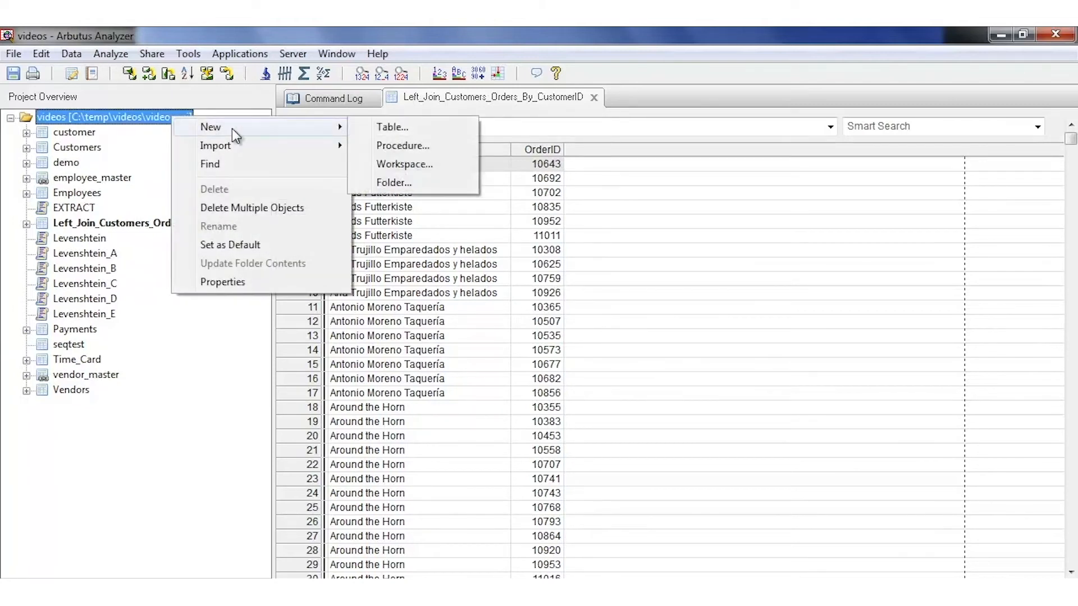
left_click(409, 125)
left_click(561, 303)
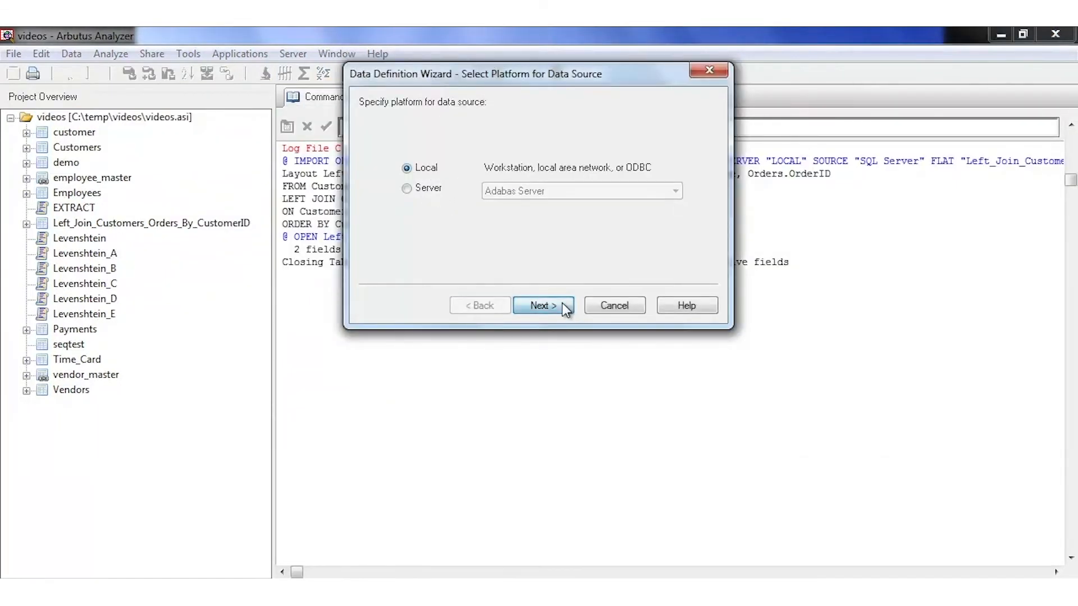
left_click(379, 146)
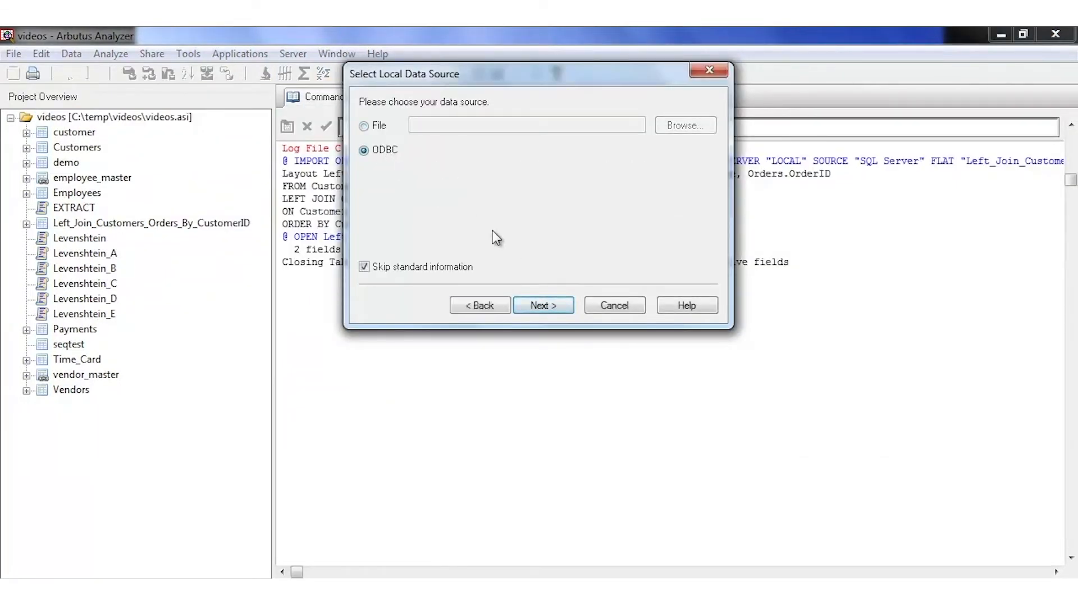
left_click(553, 306)
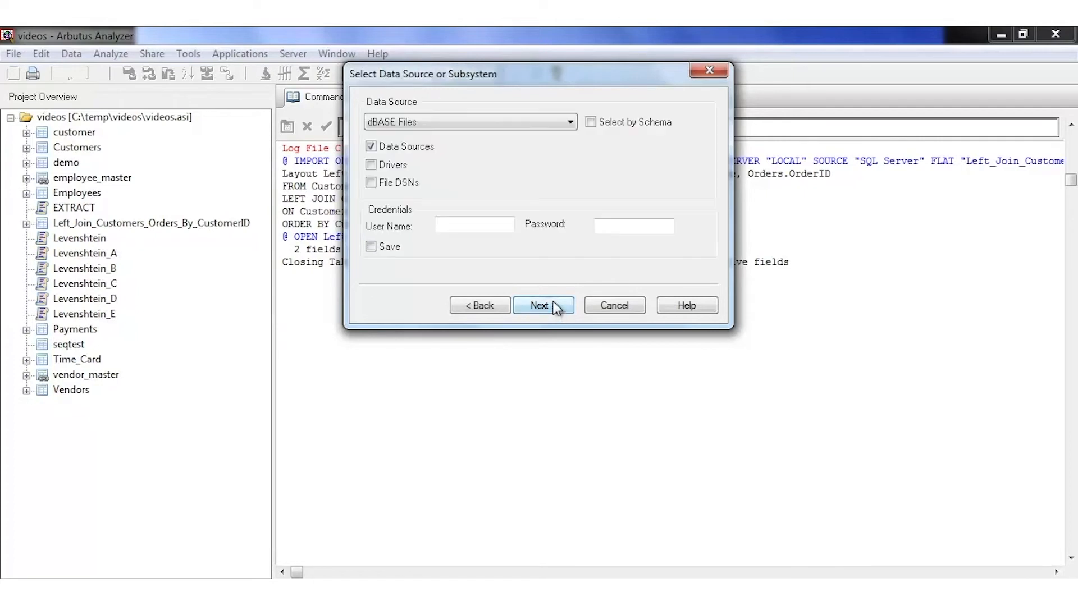
left_click(570, 121)
left_click(393, 181)
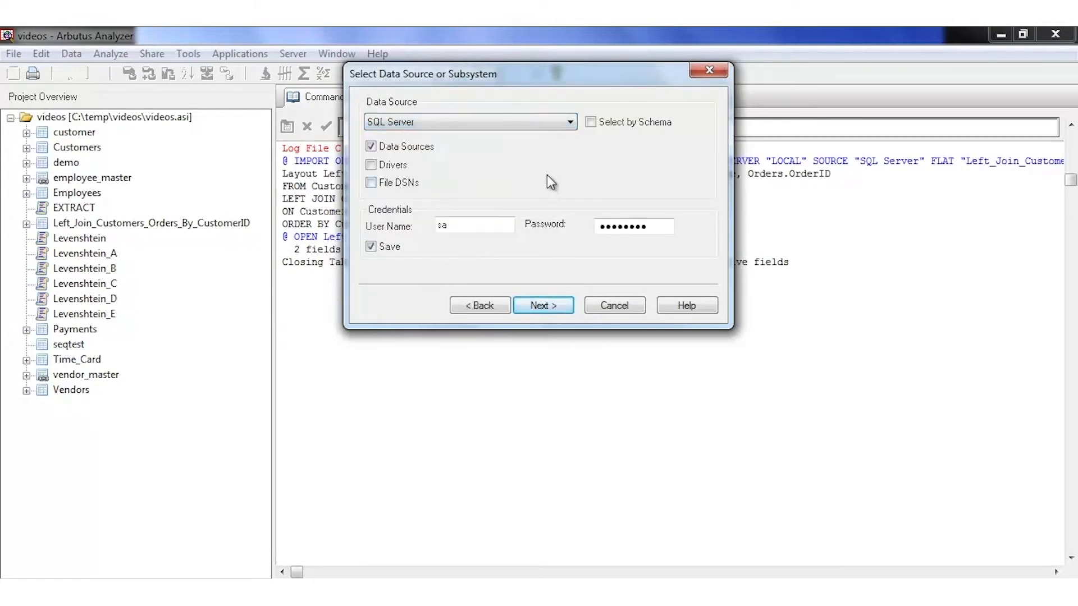
left_click(561, 304)
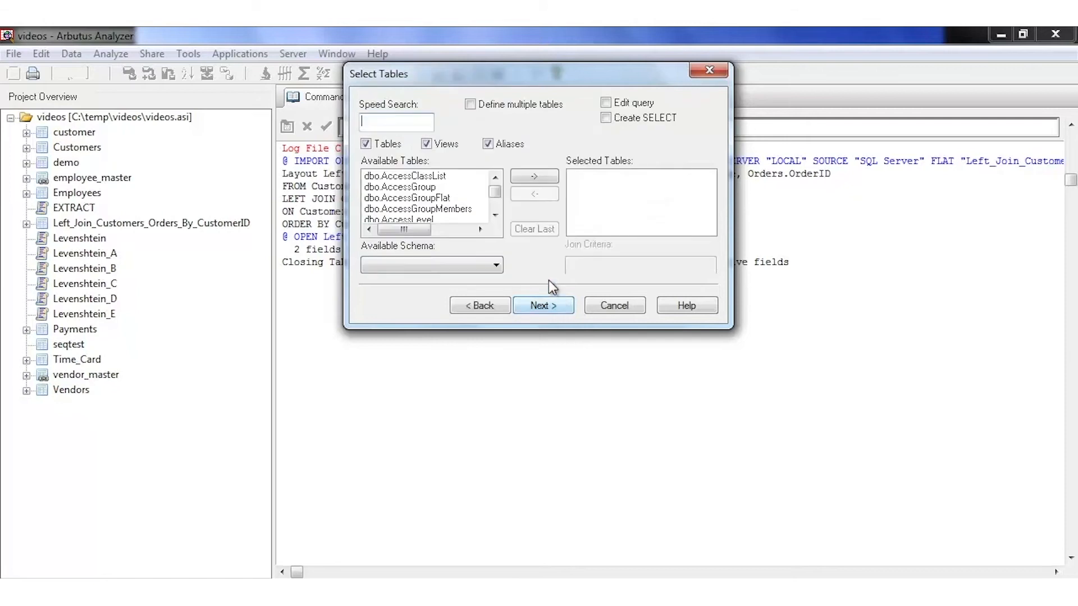
Find and select the dbo.Orders table, enable query editing, and keep all of its columns
type("orders")
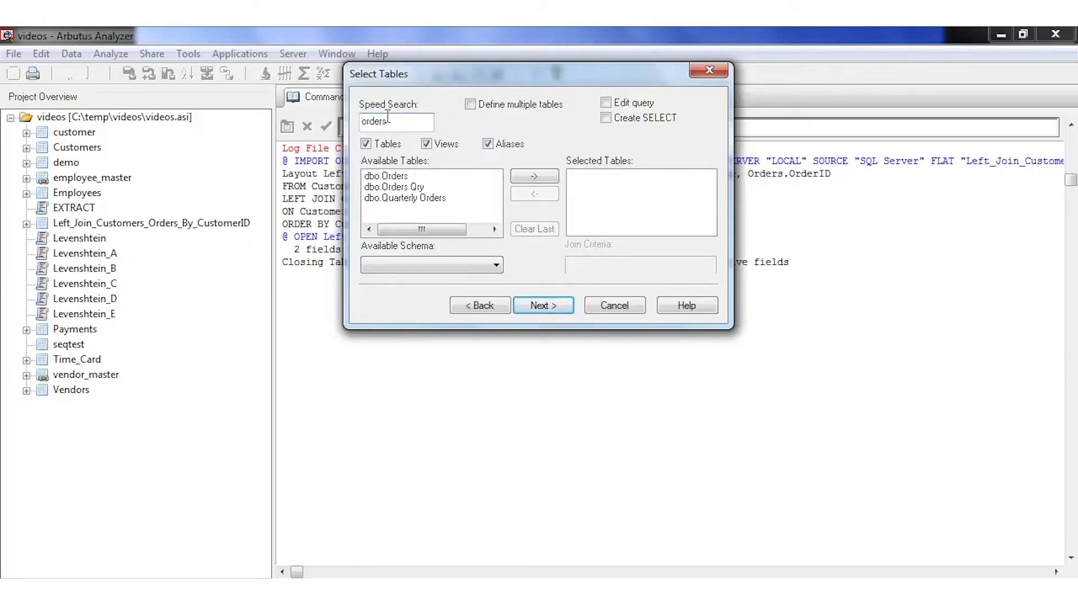
double_click(382, 176)
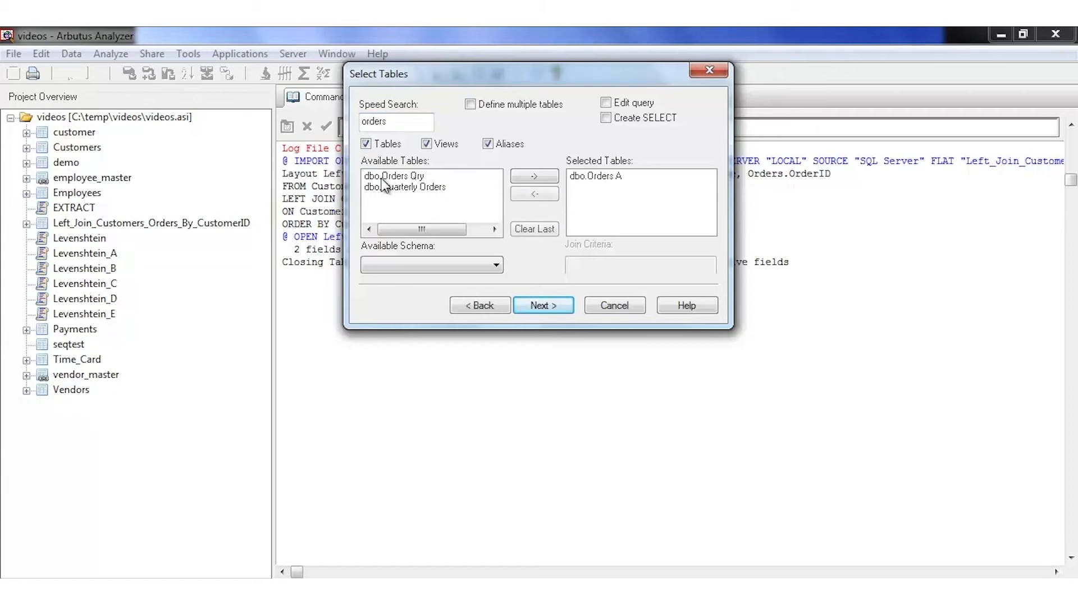
left_click(610, 104)
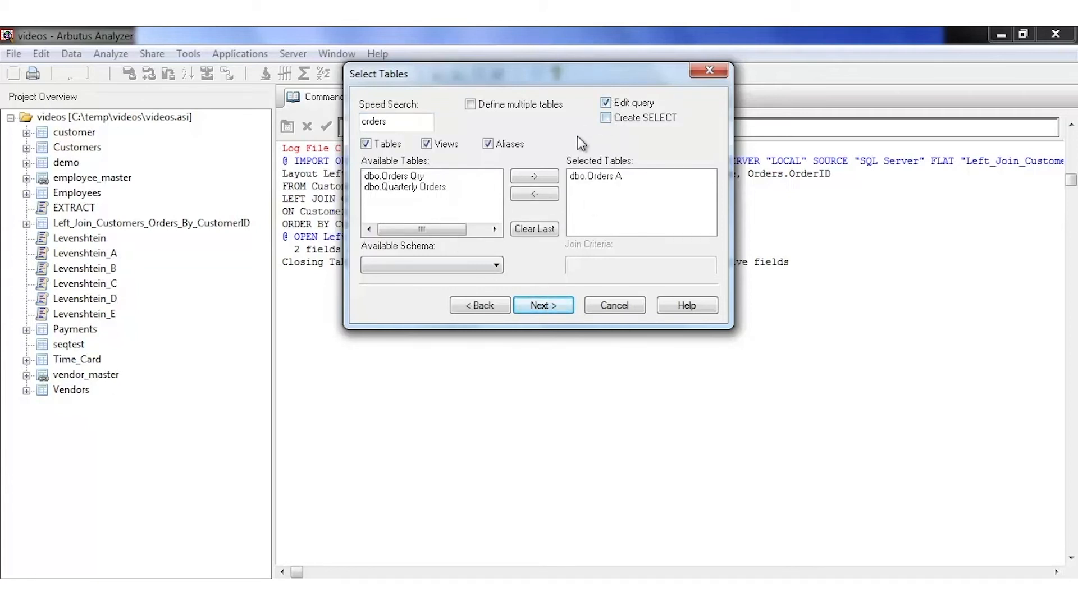
left_click(553, 305)
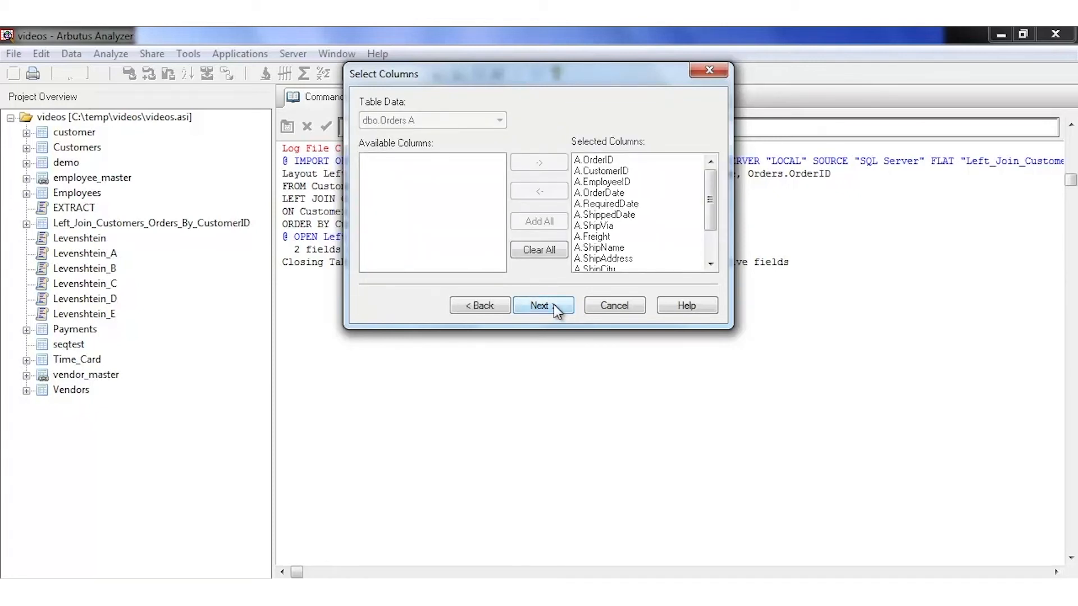
left_click(553, 304)
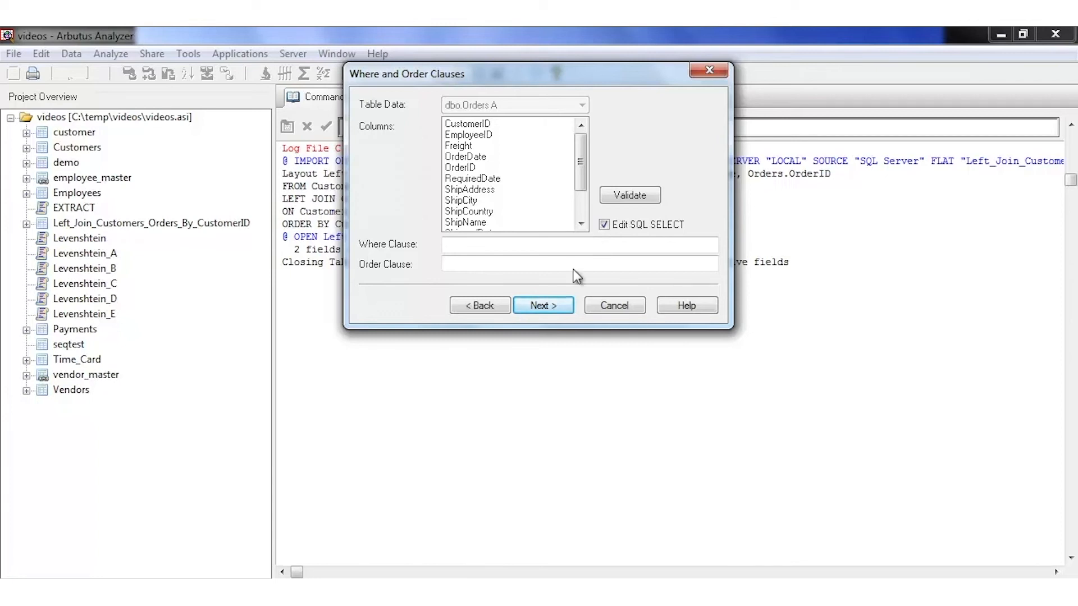
Review the generated SQL SELECT statement for the Orders table, accept it, and return to the Where and Order clauses
left_click(556, 307)
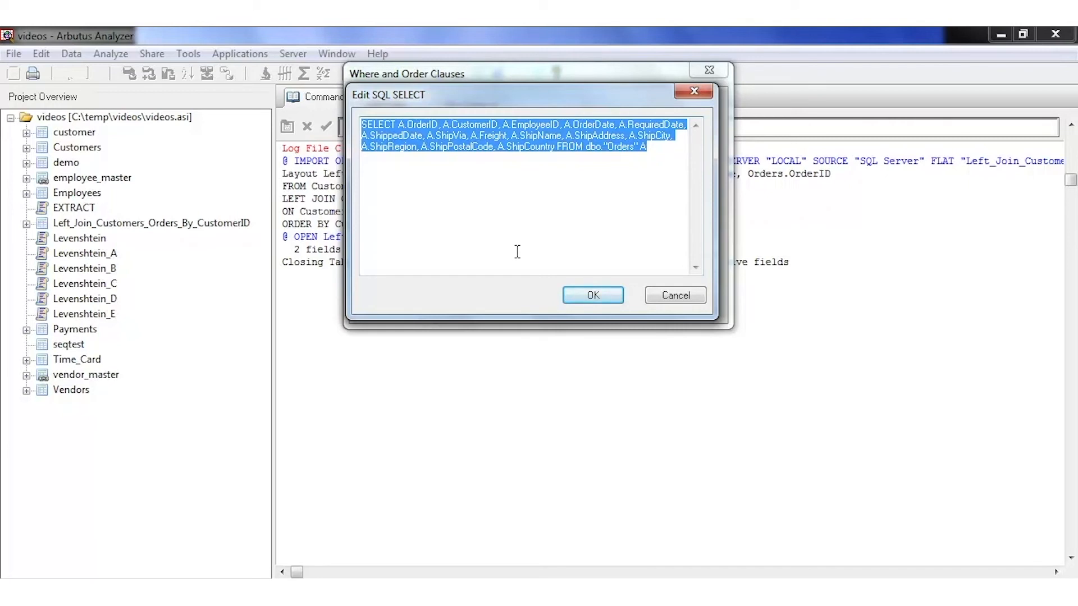
left_click(598, 296)
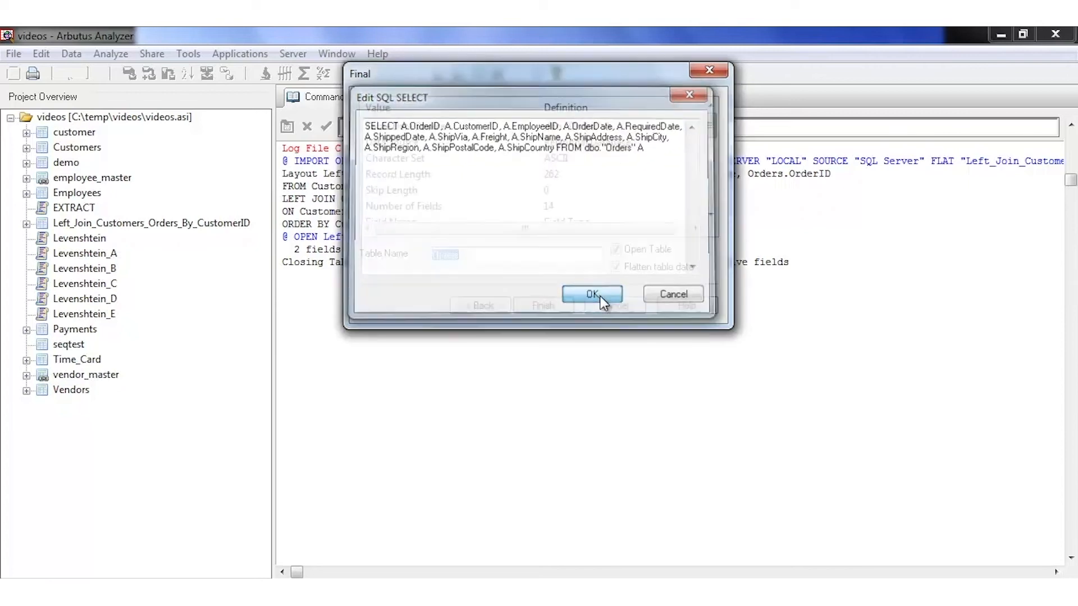
left_click(483, 308)
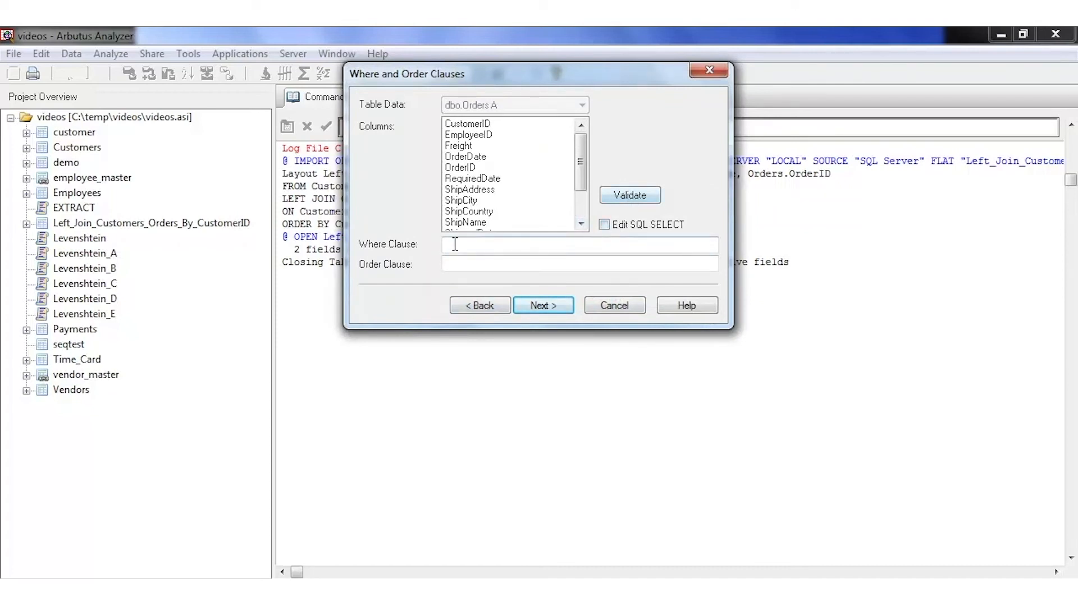
Set the Where clause to A.ShipCountry = 'USA', validate the expression, and continue to the final definition
double_click(471, 212)
type("= 'USA'")
left_click(642, 194)
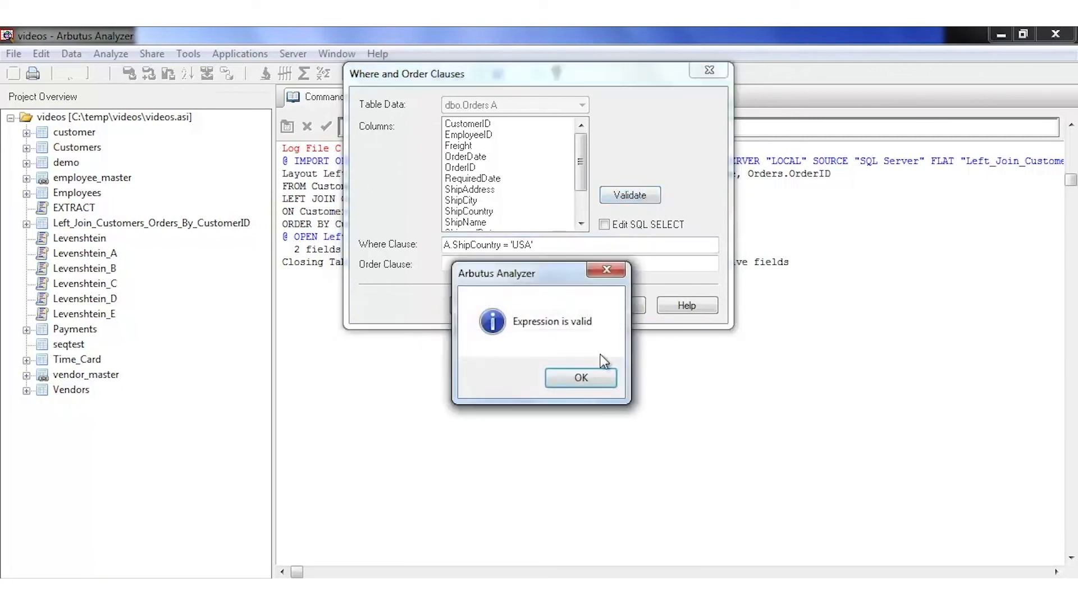
left_click(581, 378)
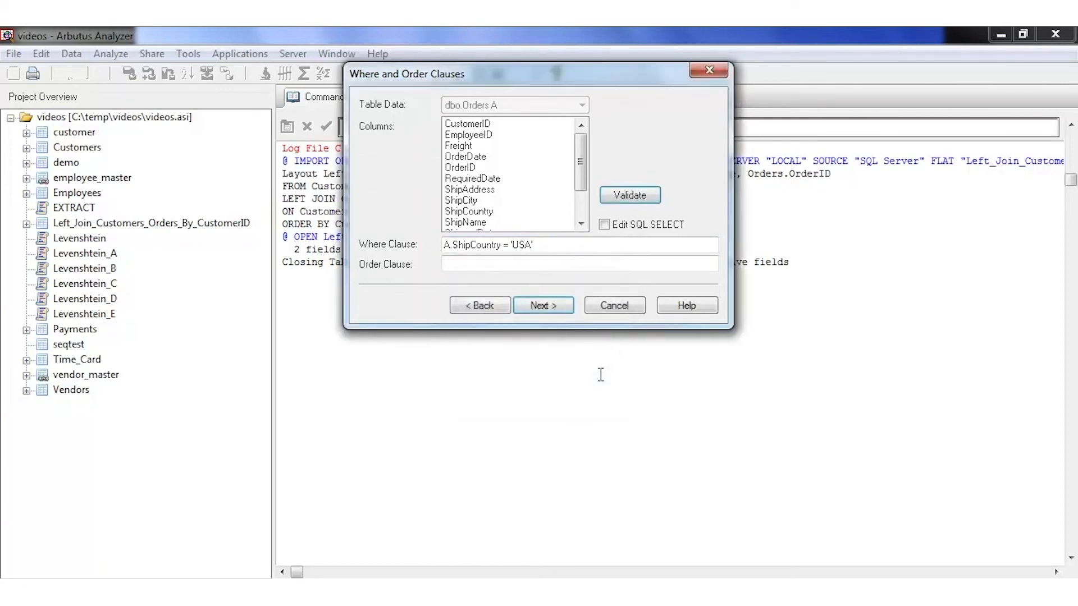
left_click(559, 305)
Name the table US_Orders and save its flattened data file to finish the import
left_click(468, 257)
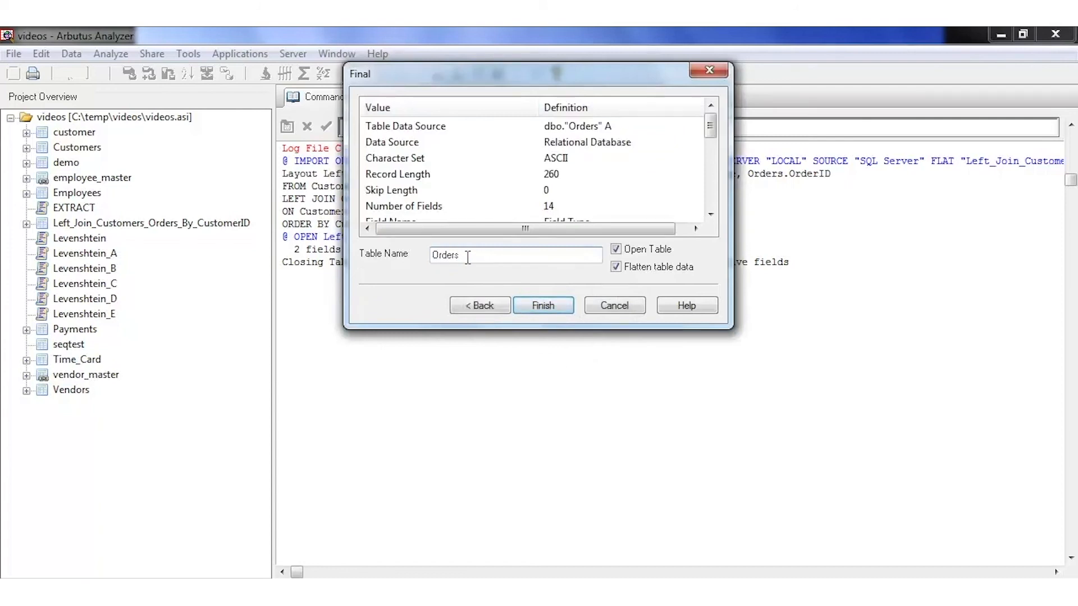
key("Home")
type("US_")
left_click(559, 307)
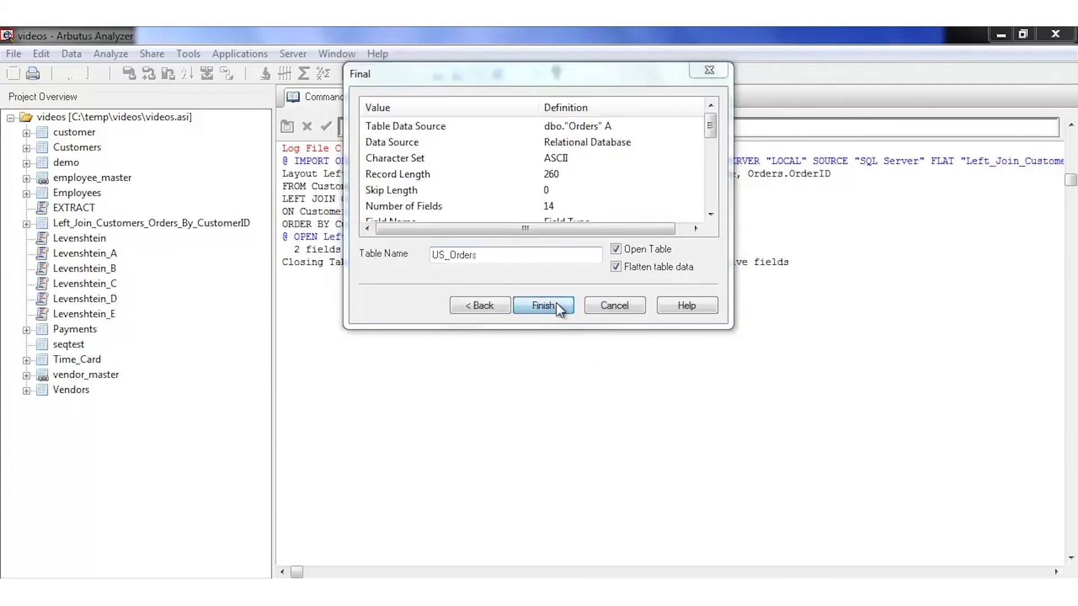
left_click(919, 512)
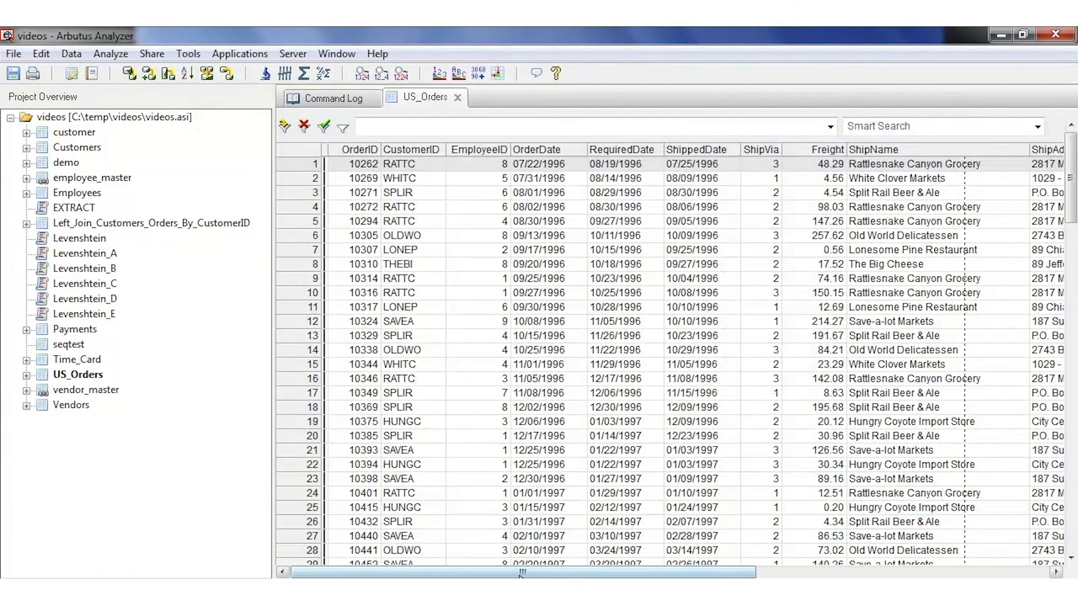
Classify the US_Orders table on the ShipCountry column to check which countries it contains
left_click_drag(522, 573, 815, 572)
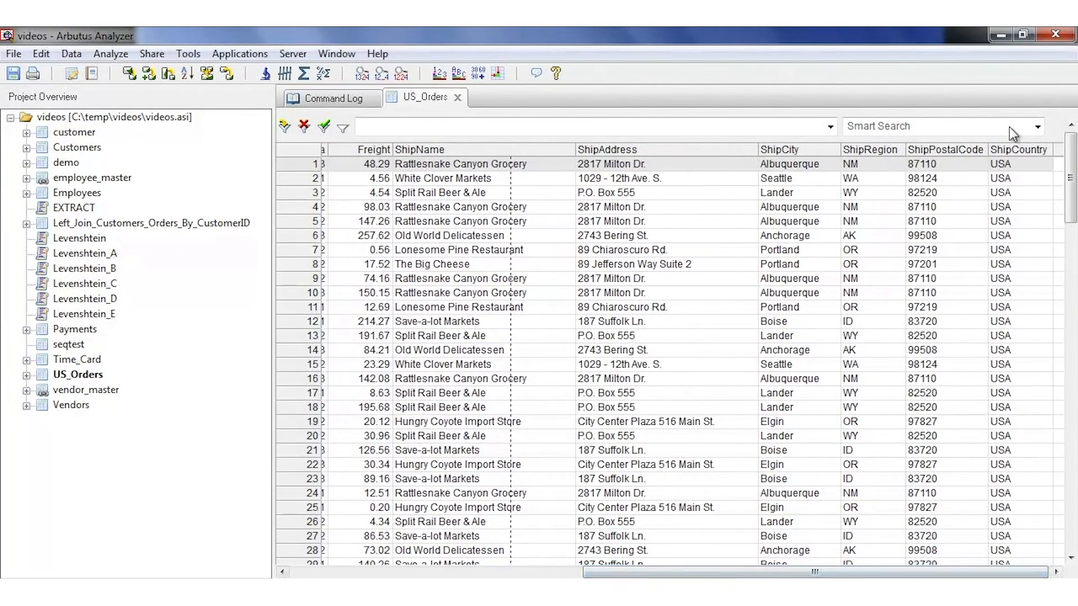
left_click(1012, 149)
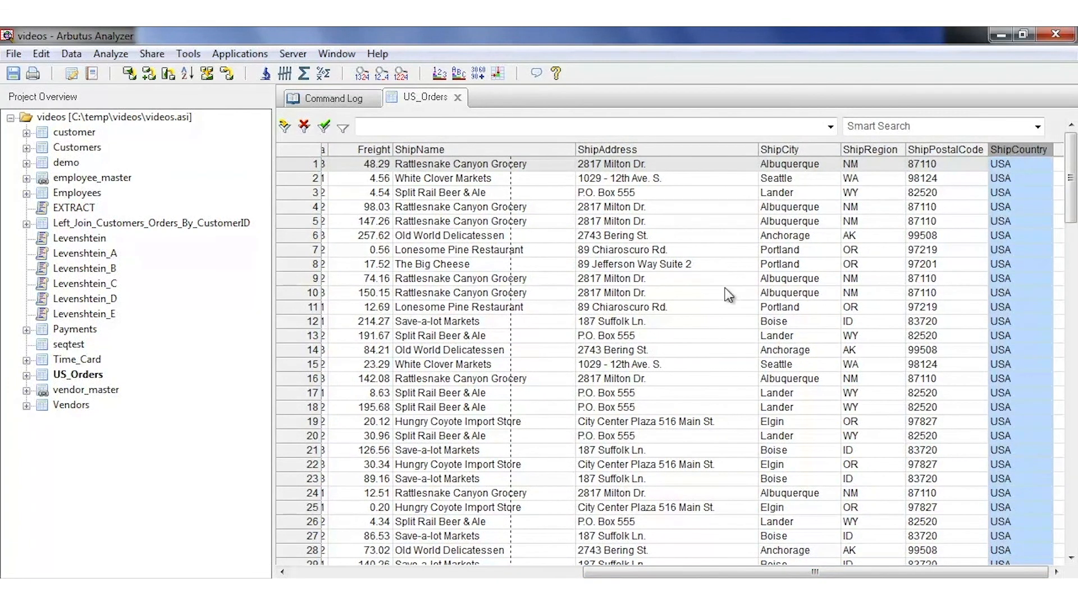
left_click(459, 75)
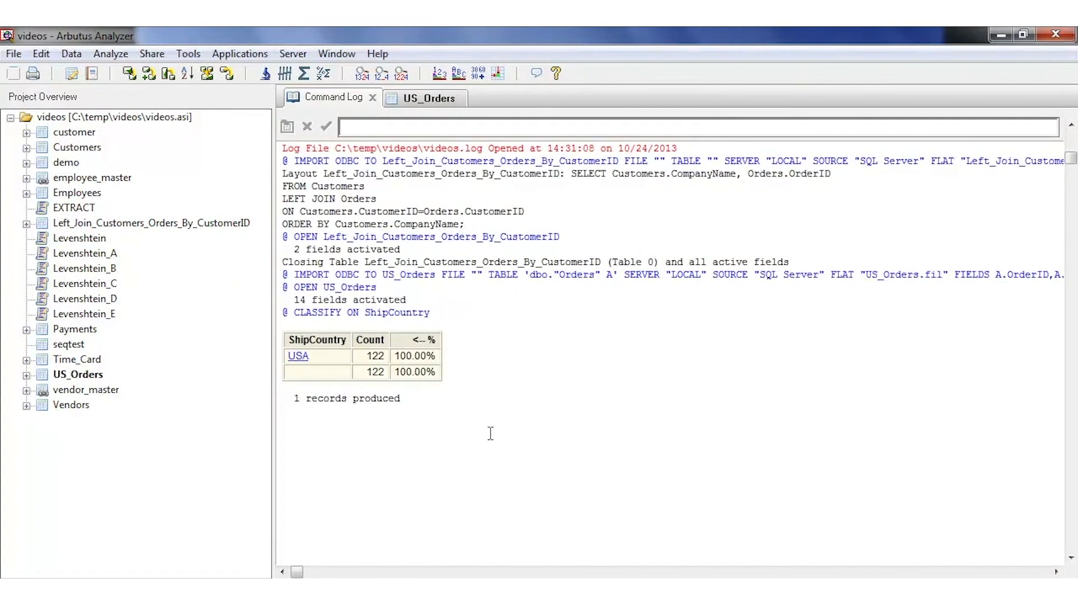